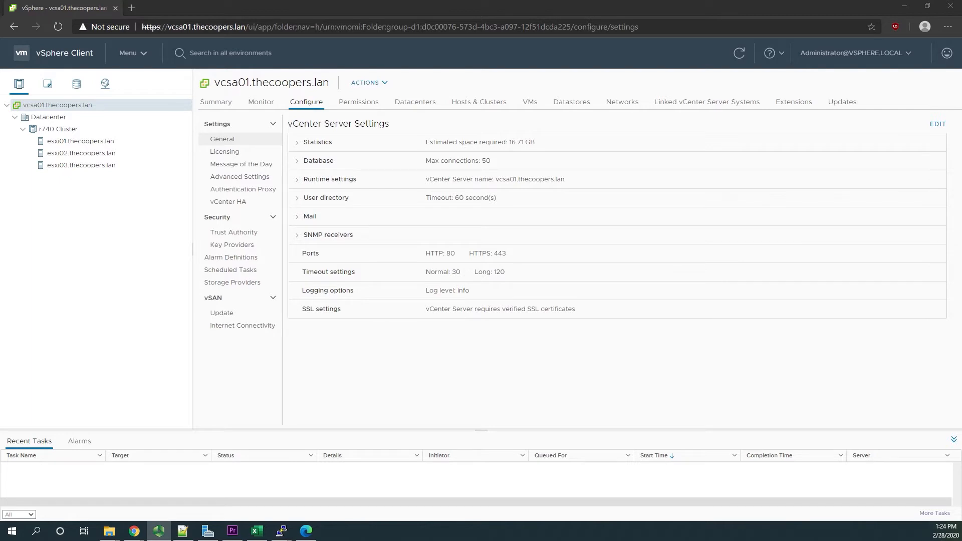
- Create a new cluster named vSAN Cluster in the Datacenter
click(54, 119)
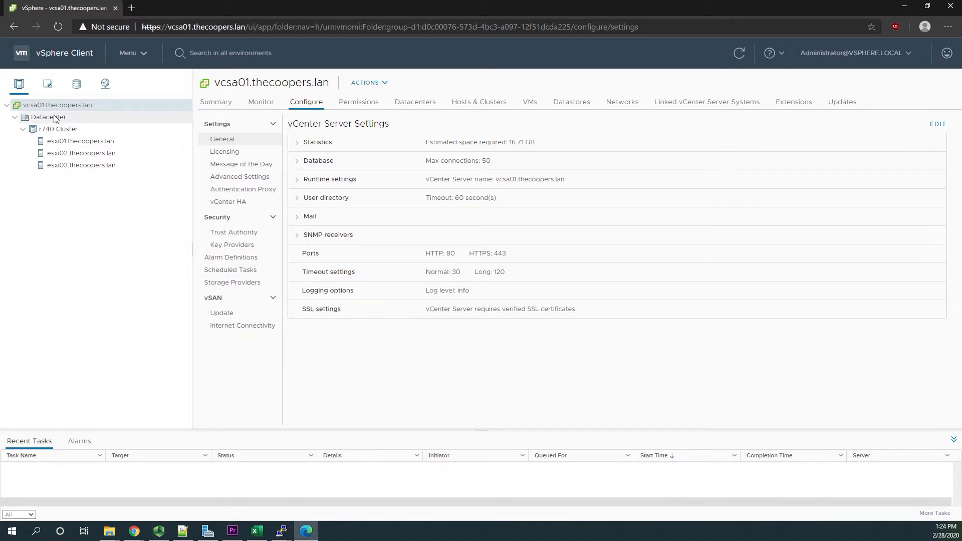
right_click(56, 118)
click(88, 156)
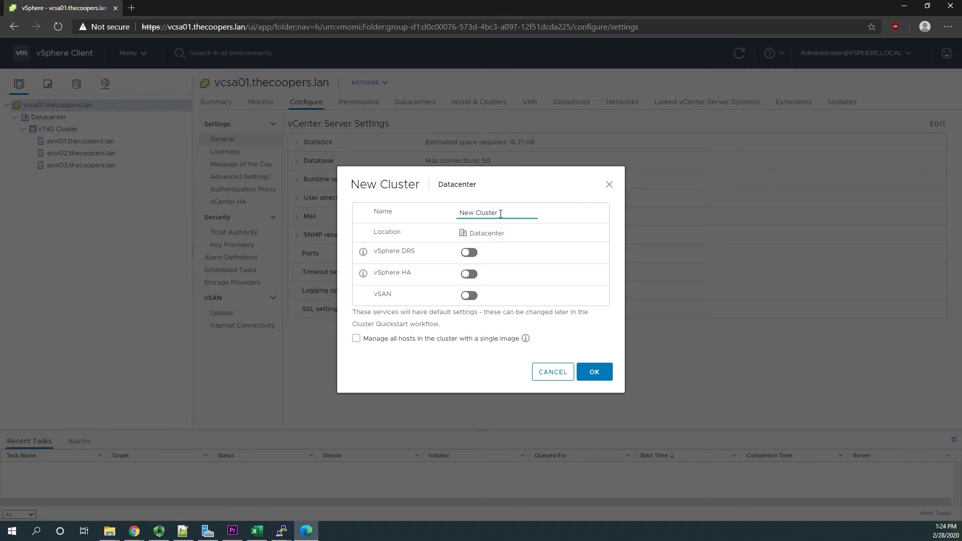
drag(500, 214, 422, 219)
text(vSAN Cluster)
click(595, 371)
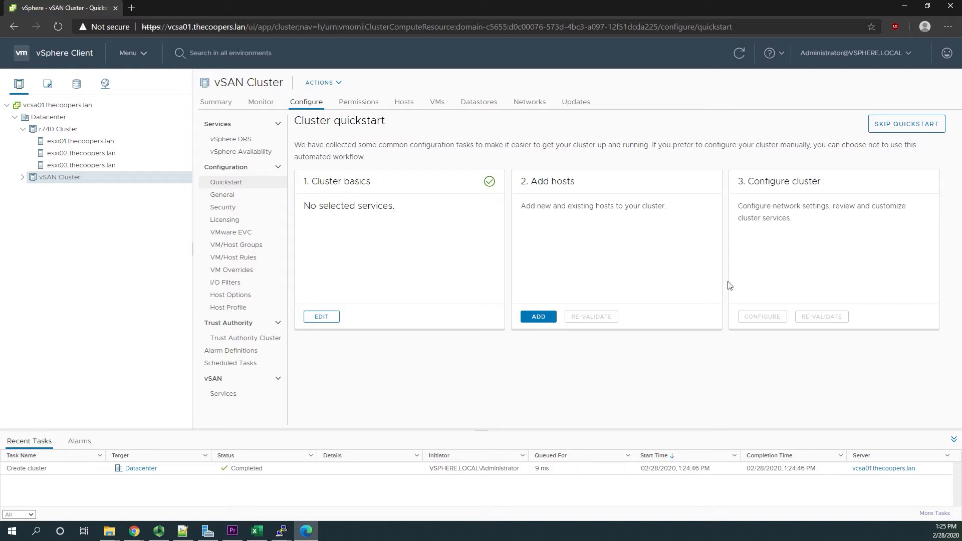
- Enable vSphere DRS, vSphere HA and vSAN in the basic settings of vSAN Cluster
click(321, 317)
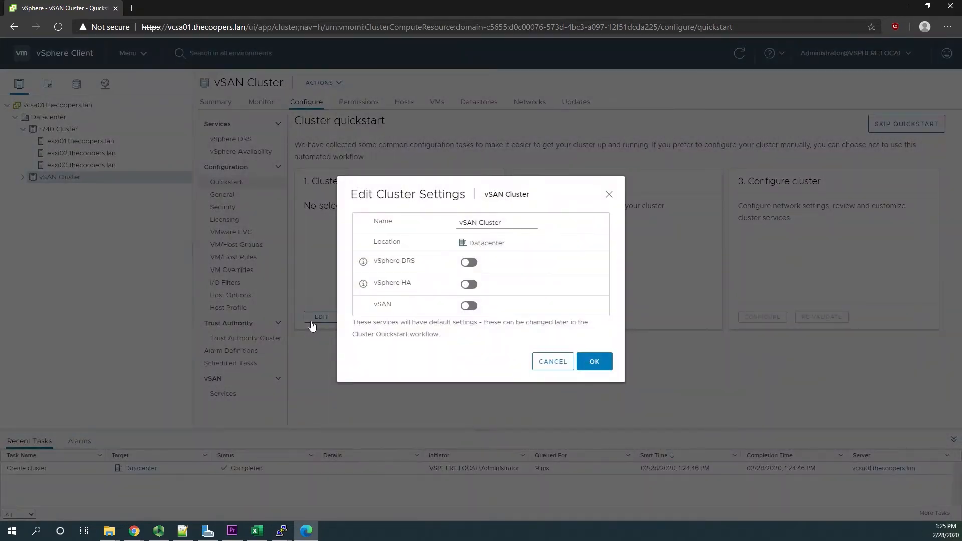
click(470, 263)
click(469, 284)
click(469, 305)
click(604, 362)
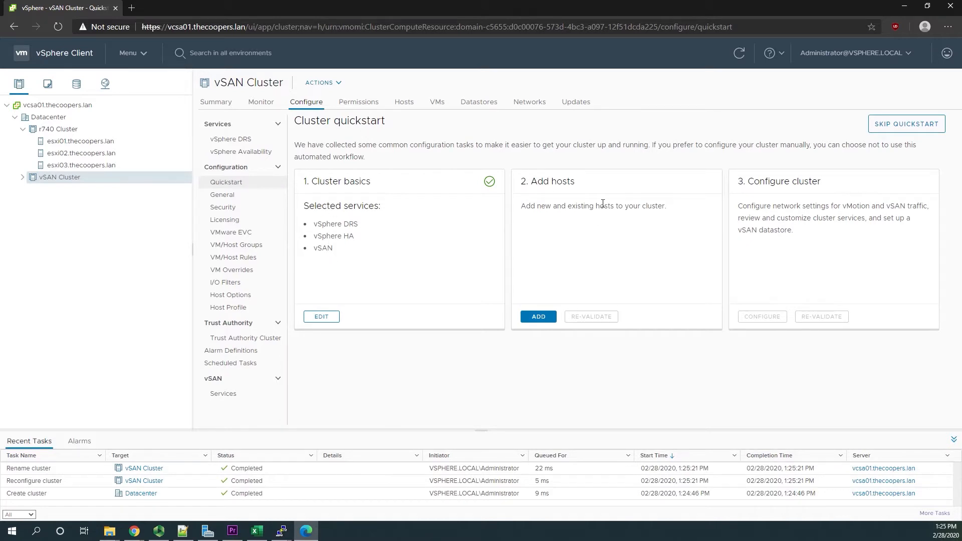
- Start adding hosts to the cluster, entering vsan01.thecoopers.lan with username root and the account password as the first new host
click(551, 317)
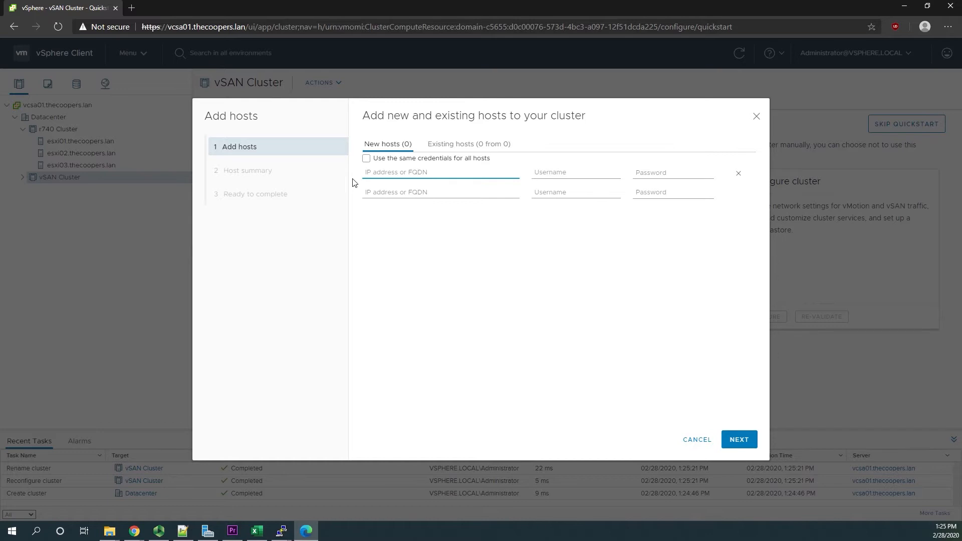
text(vsan01.thecoopers.lan)
key(Tab)
text(root)
key(Tab)
text(*********)
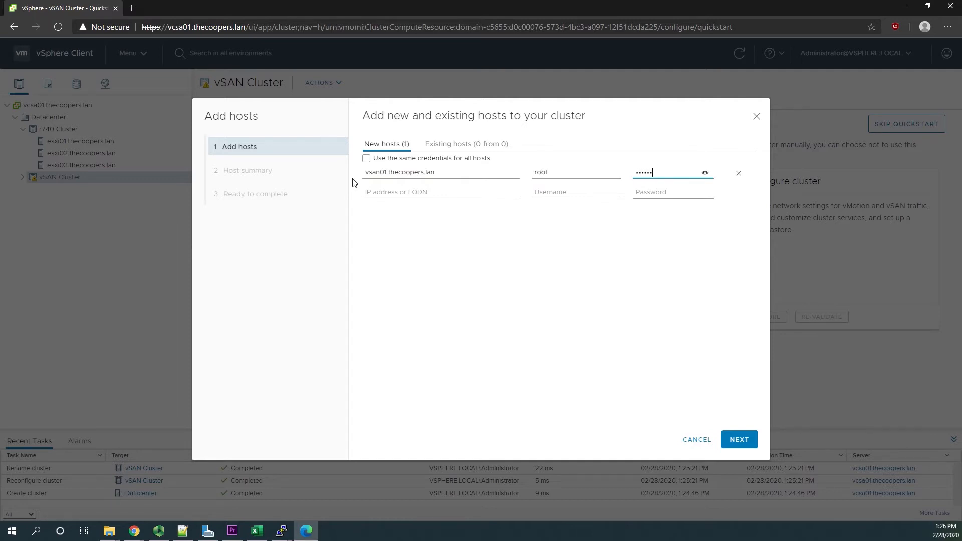
- Enter vsan02.thecoopers.lan as the second new host and use the same credentials for all hosts
key(Tab)
text(vmsan)
key(BackSpace)
key(BackSpace)
key(BackSpace)
key(BackSpace)
text(san)
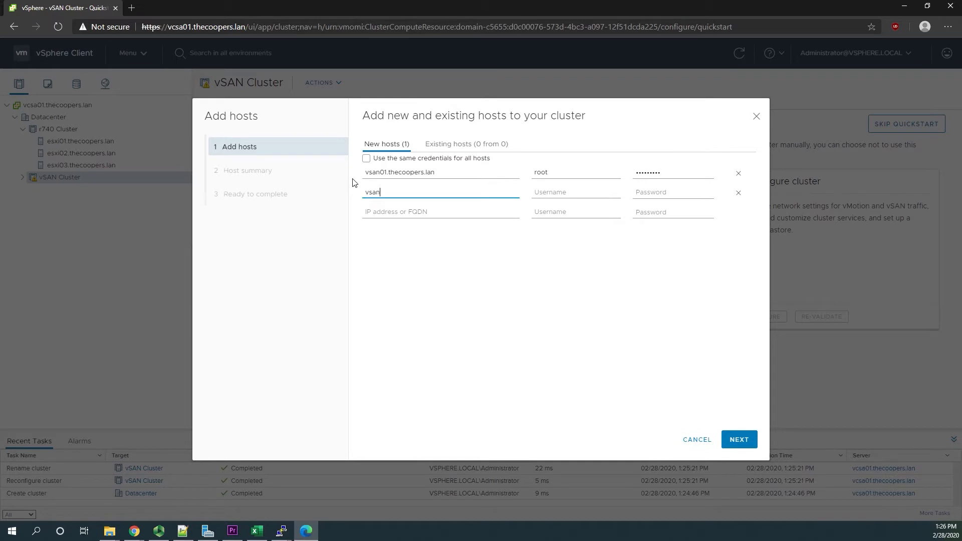
text(02.thecoopers.lan)
key(Tab)
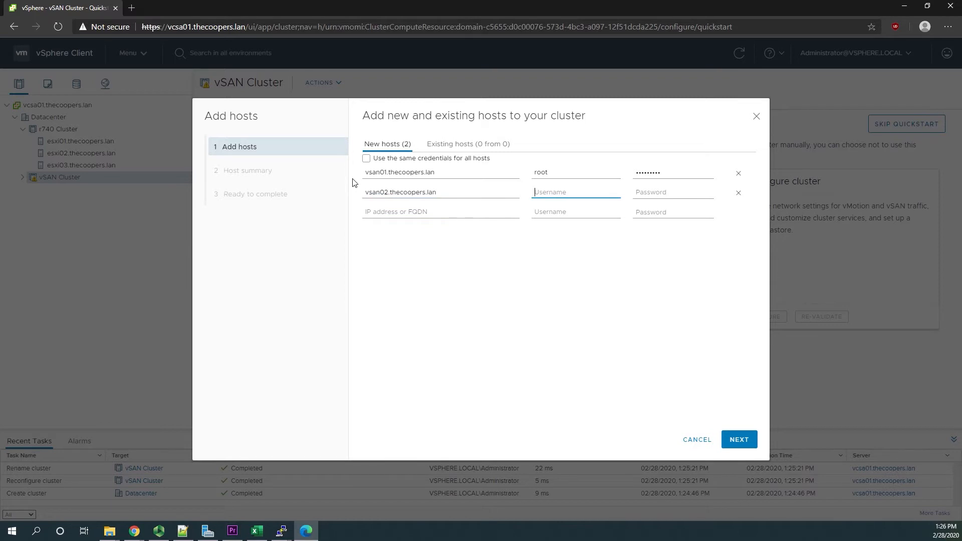
click(366, 158)
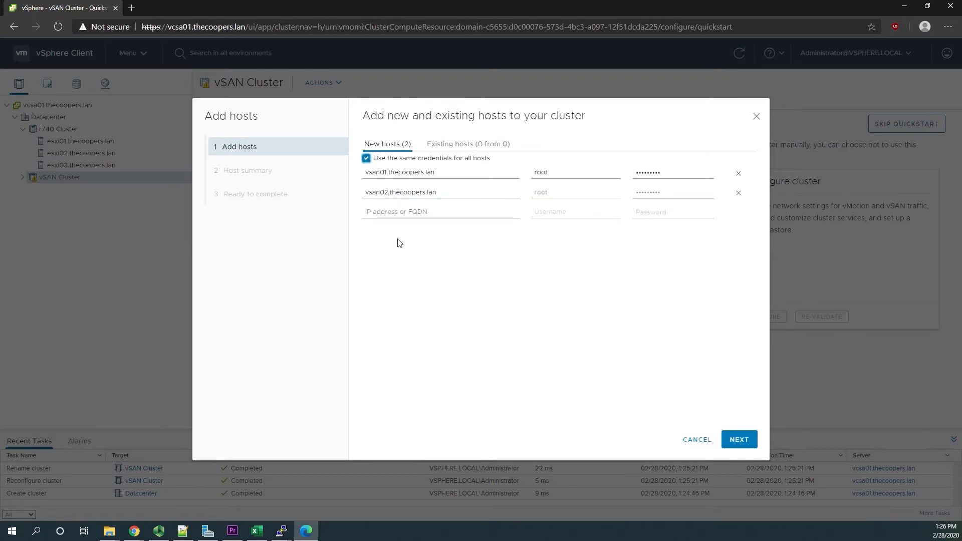
- Enter vsan03.thecoopers.lan as the third new host
click(390, 212)
text(v)
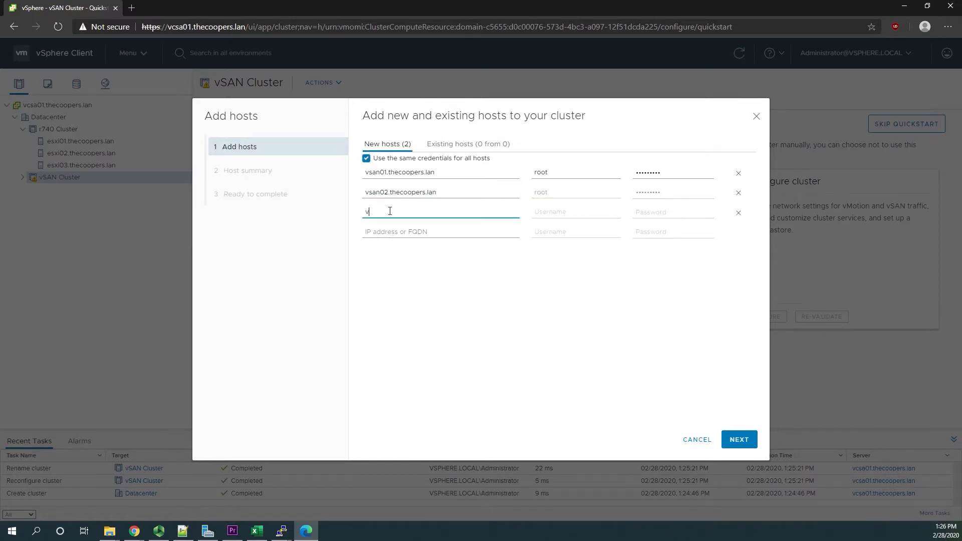
text(san03.thecoopers.lan)
key(Tab)
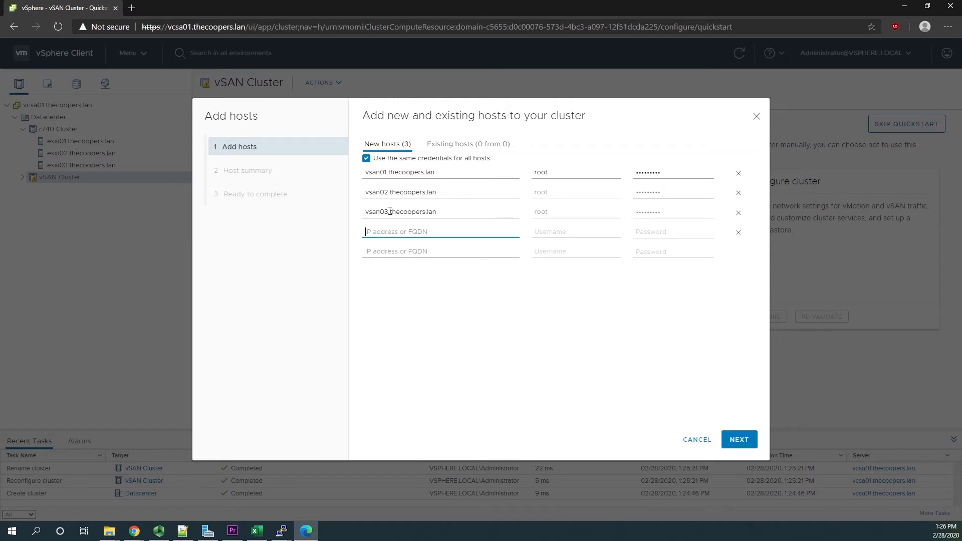
- Enter vsan04.thecoopers.lan as the fourth new host and remove the extra empty host row
text(vsan04.thecoopers.lan)
key(Tab)
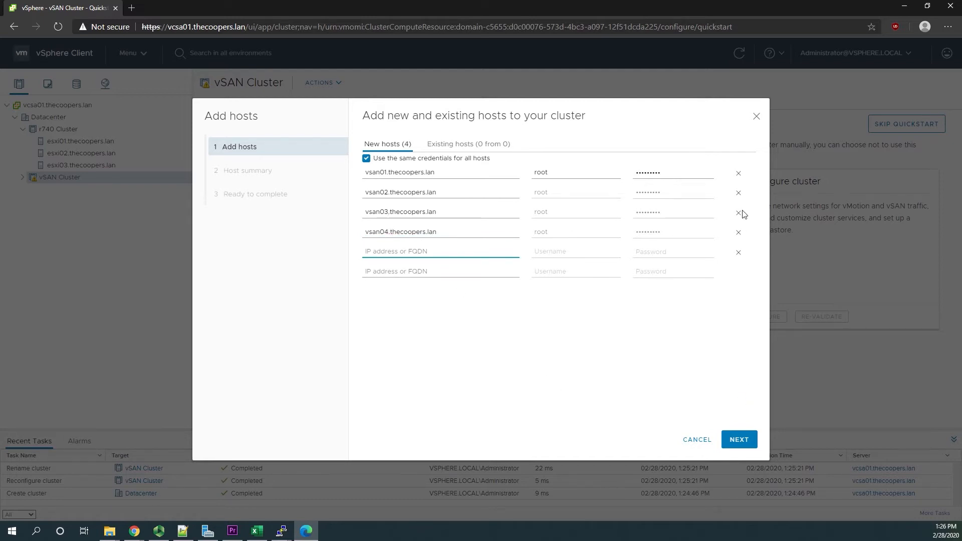
click(739, 252)
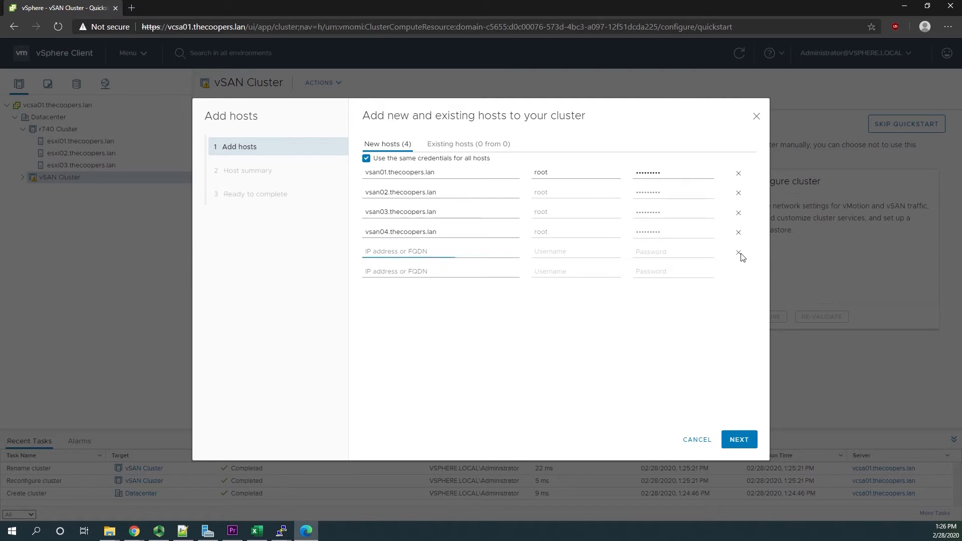
- Submit the host list and accept the SHA1 certificate thumbprint of vsan04.thecoopers.lan
click(740, 440)
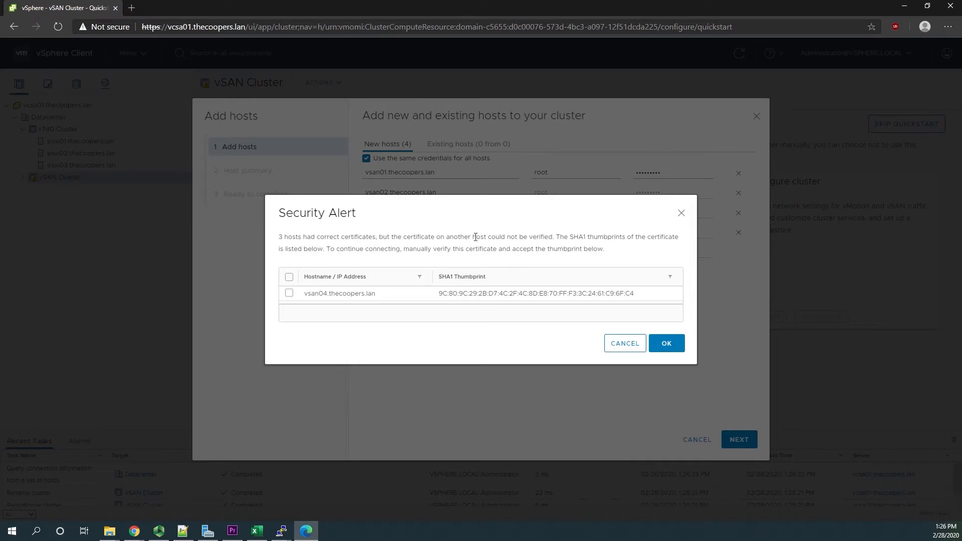
click(289, 293)
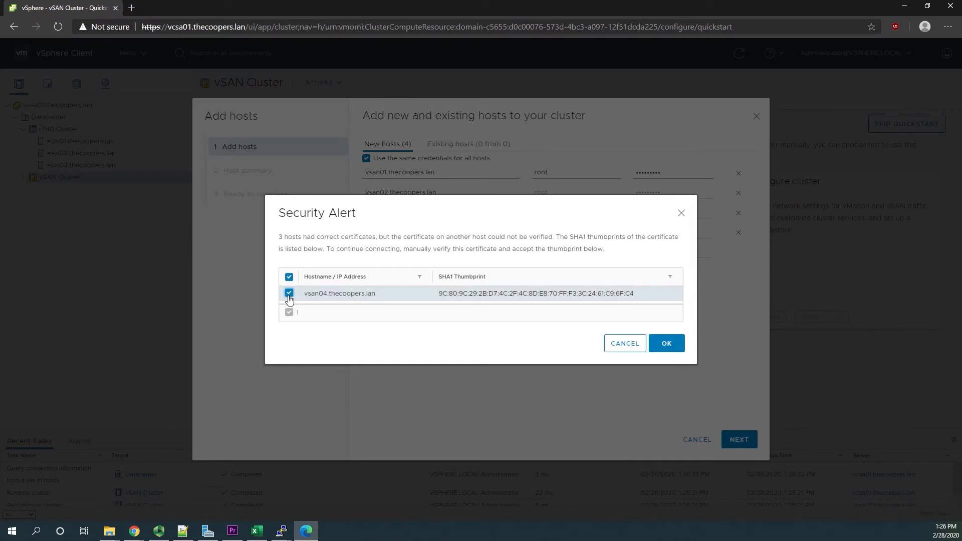
click(676, 348)
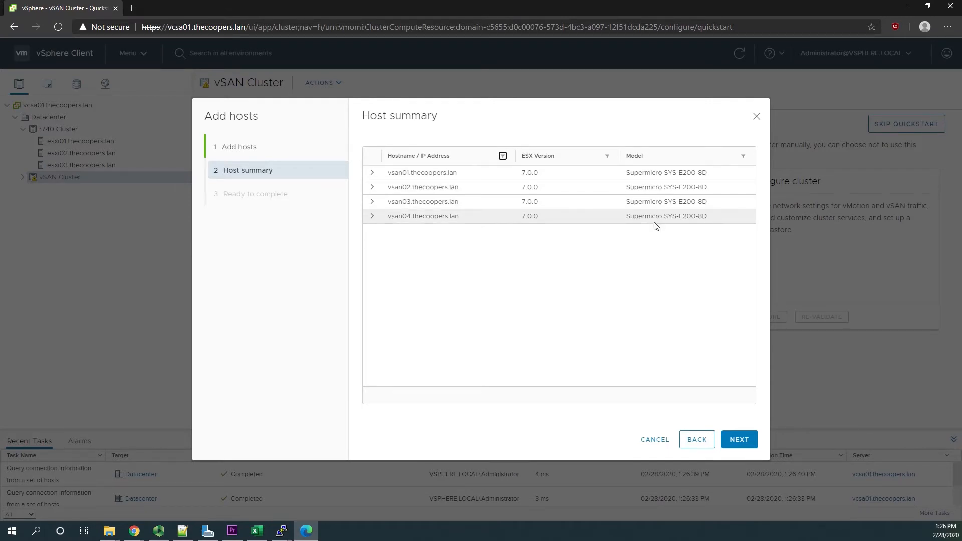
- Review the details of vsan01.thecoopers.lan, finish adding the hosts, and expand vSAN Cluster in the inventory
click(371, 173)
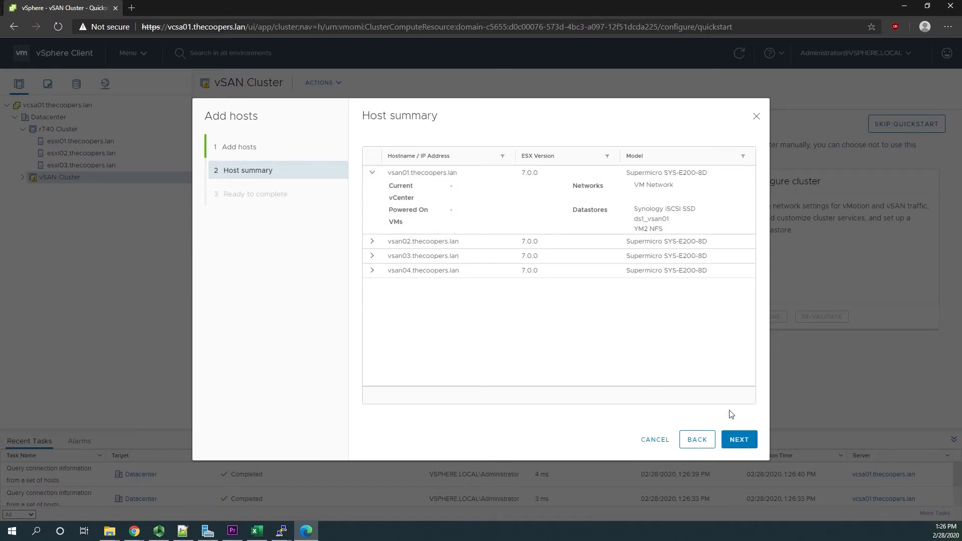
click(738, 443)
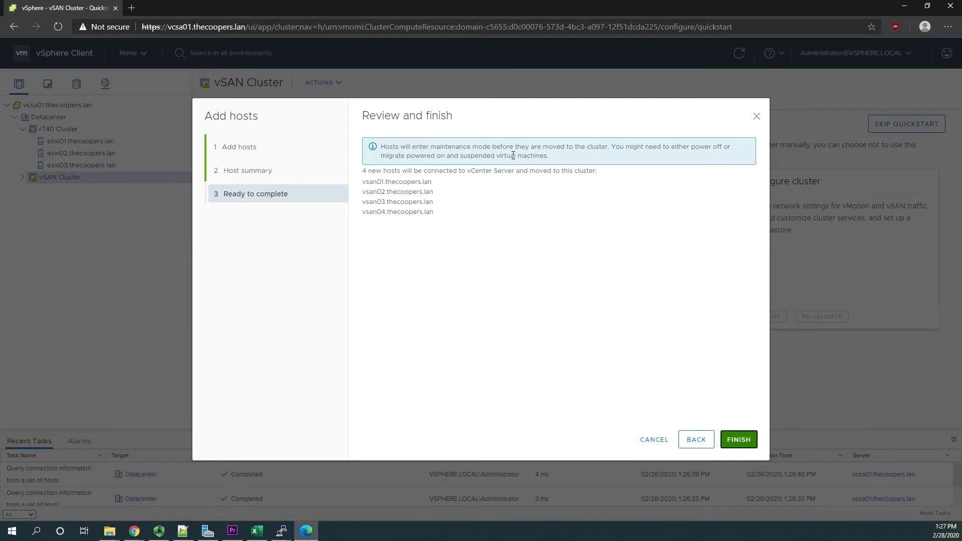
click(743, 444)
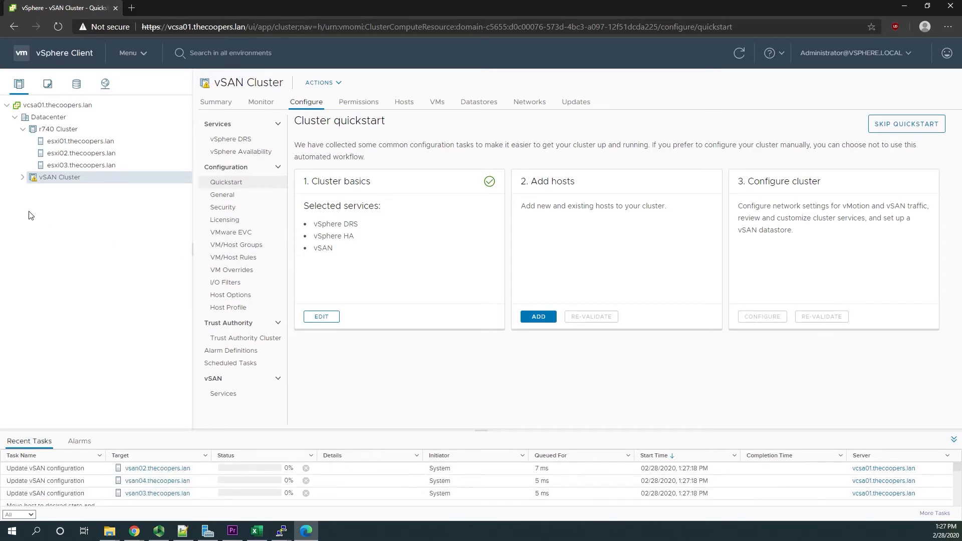
click(23, 177)
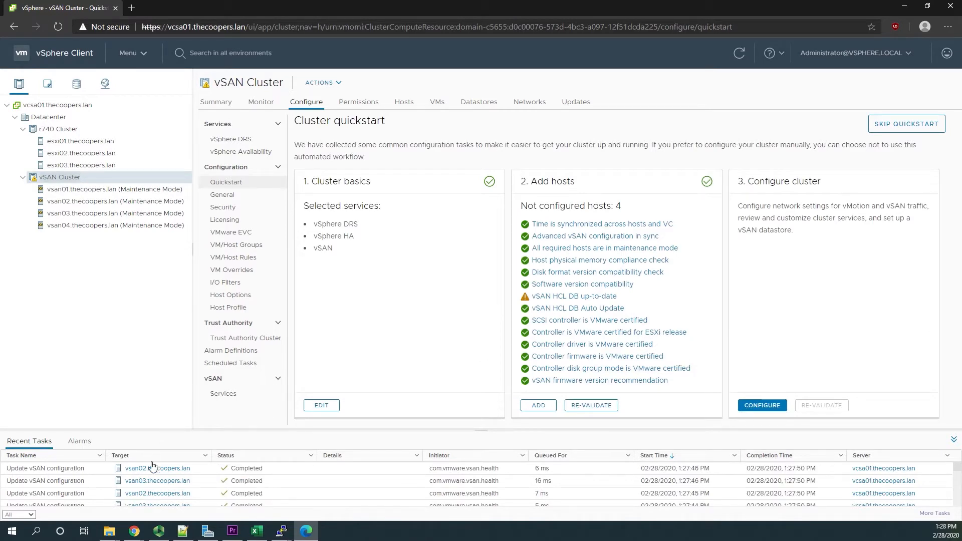
scroll(316, 488, down, 5)
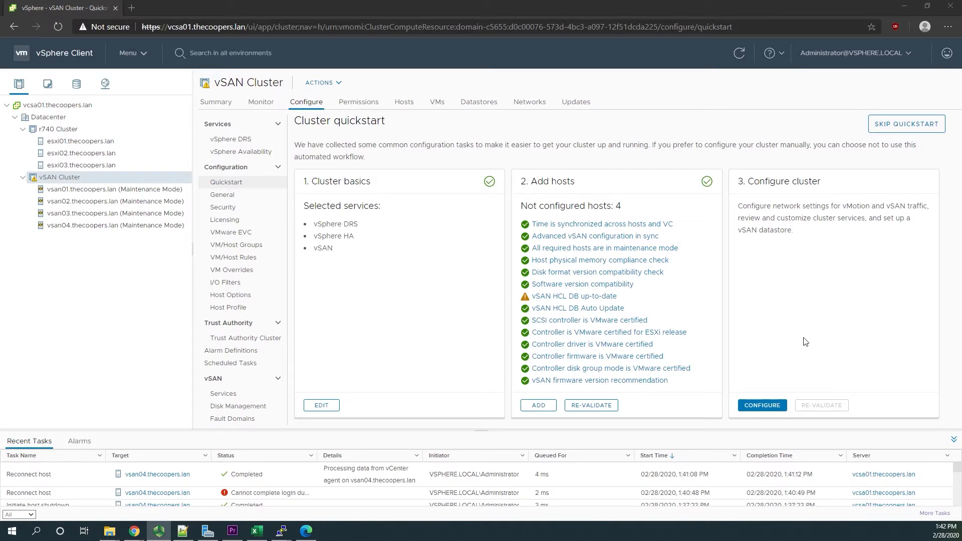
- Start the cluster configuration, review the distributed switch settings, and choose to configure networking settings later
click(757, 408)
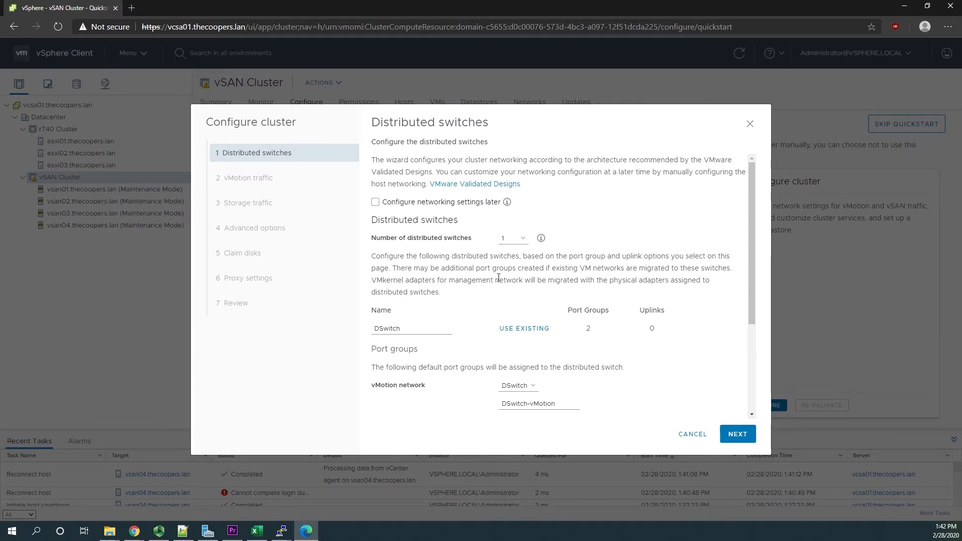
scroll(485, 310, down, 2)
scroll(485, 310, down, 2)
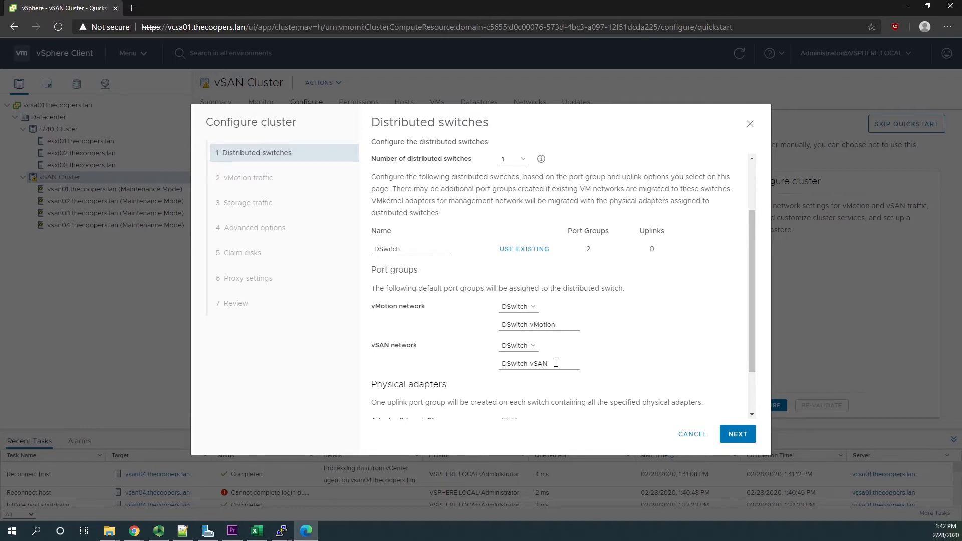
scroll(556, 359, down, 3)
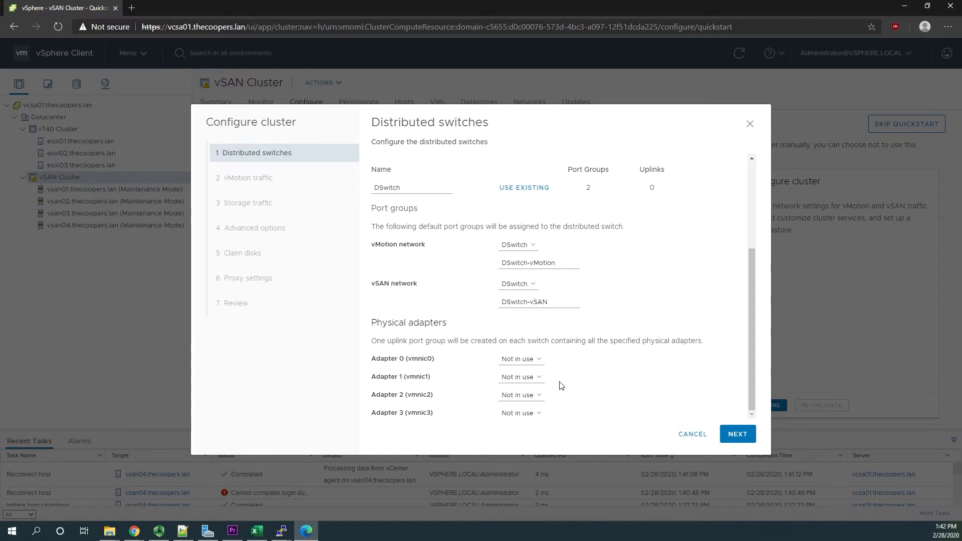
scroll(561, 389, up, 5)
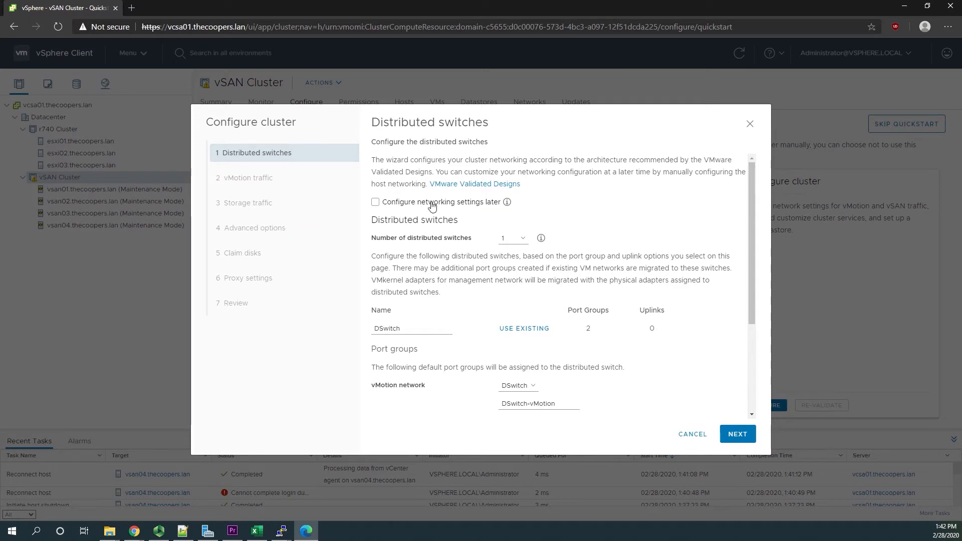
click(376, 203)
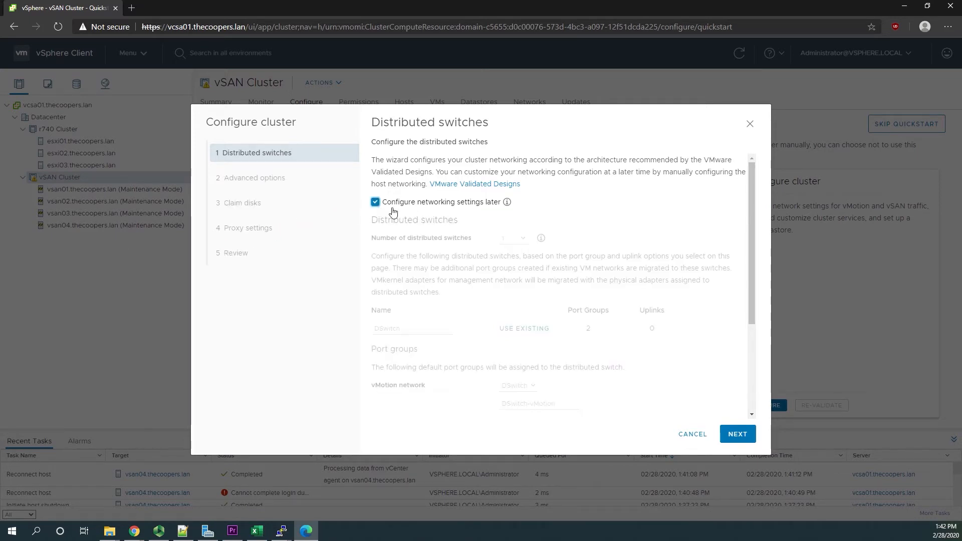
click(731, 435)
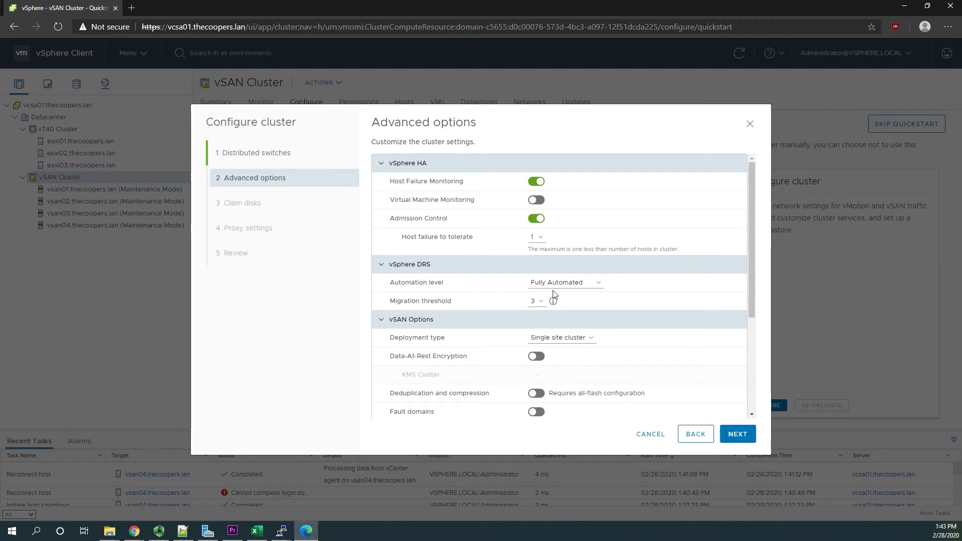
- Set the vSphere DRS automation level to Fully Automated and read the explanation of the migration threshold
click(582, 285)
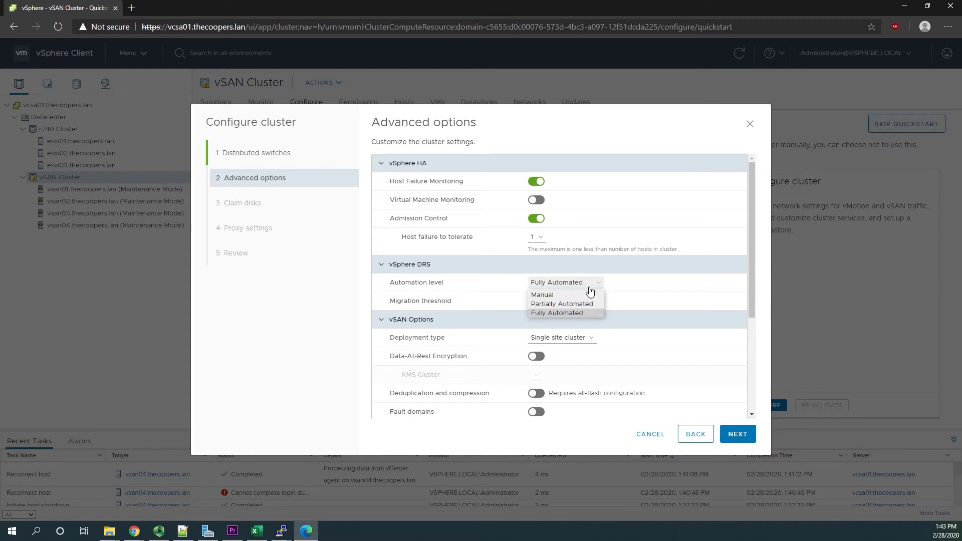
click(591, 314)
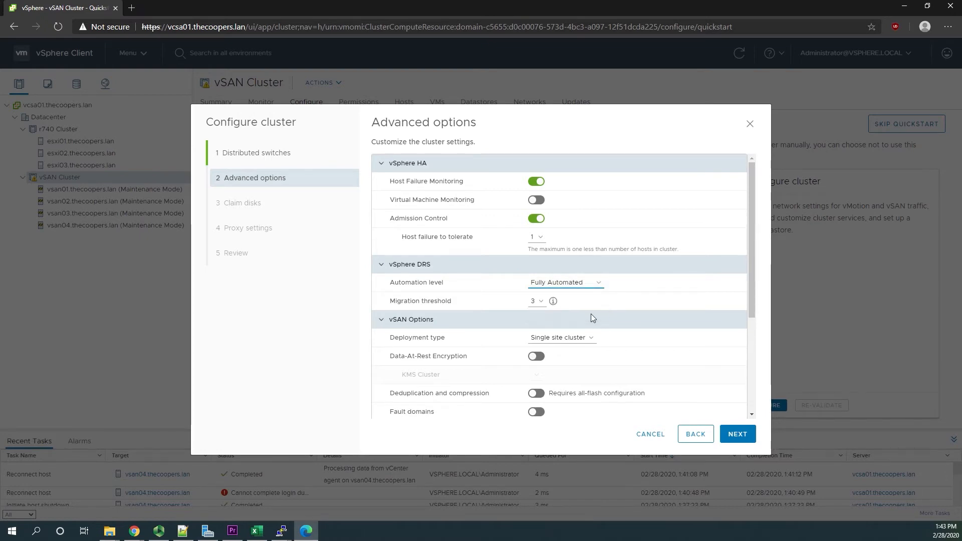
click(552, 302)
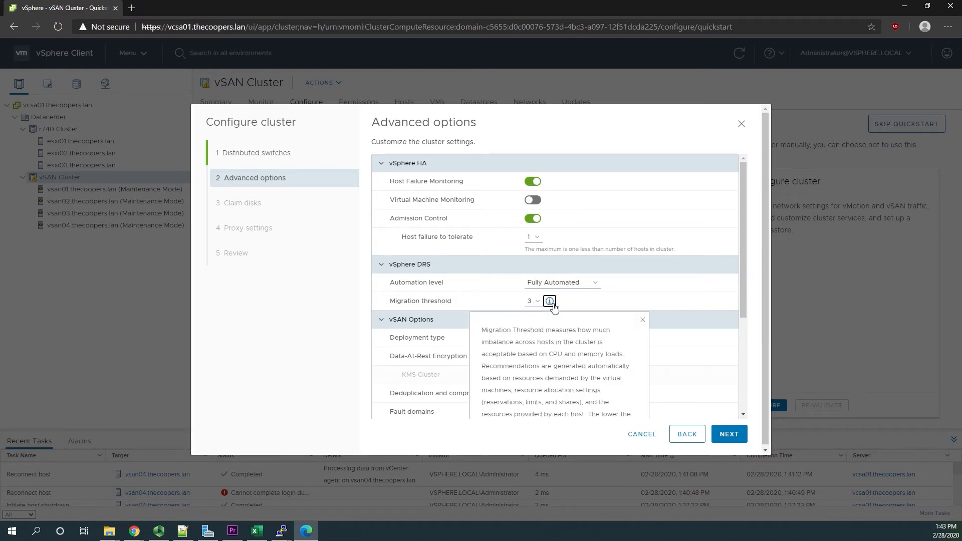
click(586, 300)
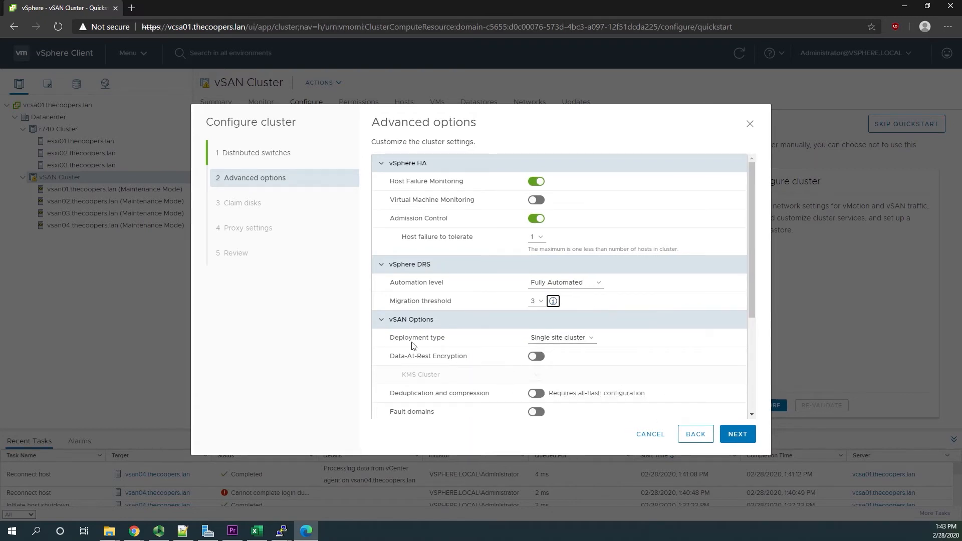
- Choose Single site cluster as the vSAN deployment type and read the explanation of large scale cluster support
click(591, 338)
click(585, 350)
drag(755, 300, 756, 348)
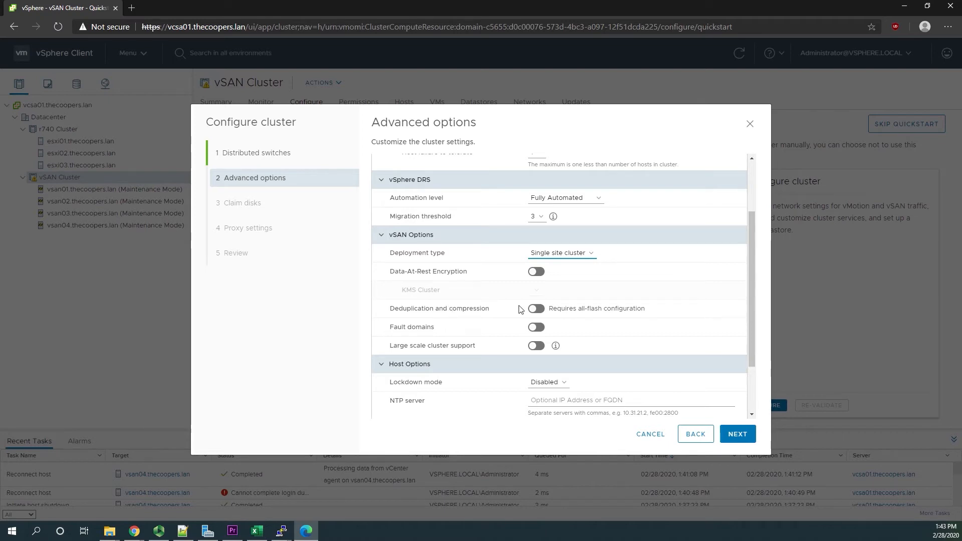
click(556, 347)
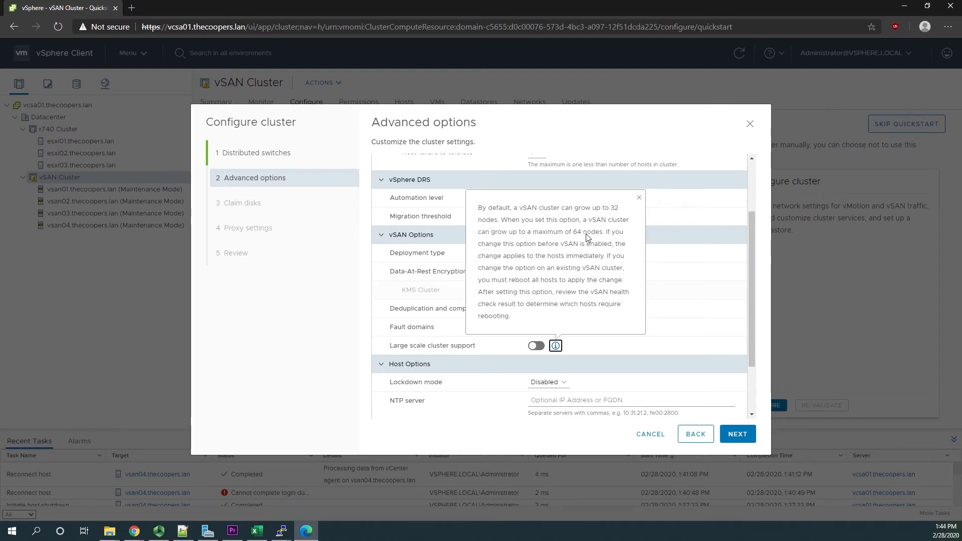
click(674, 340)
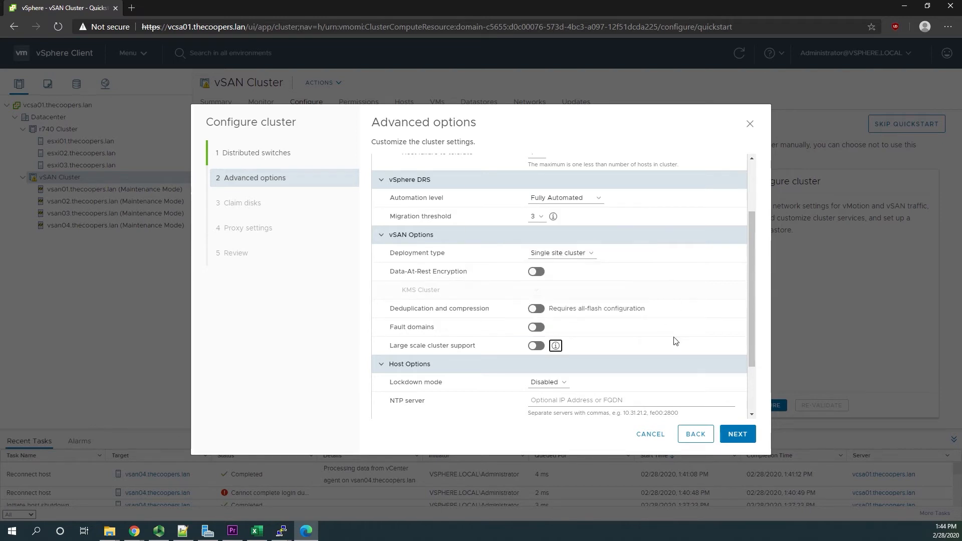
- Review the vSAN and host options, and set the hosts' NTP server to pool.ntp.org
scroll(664, 336, down, 2)
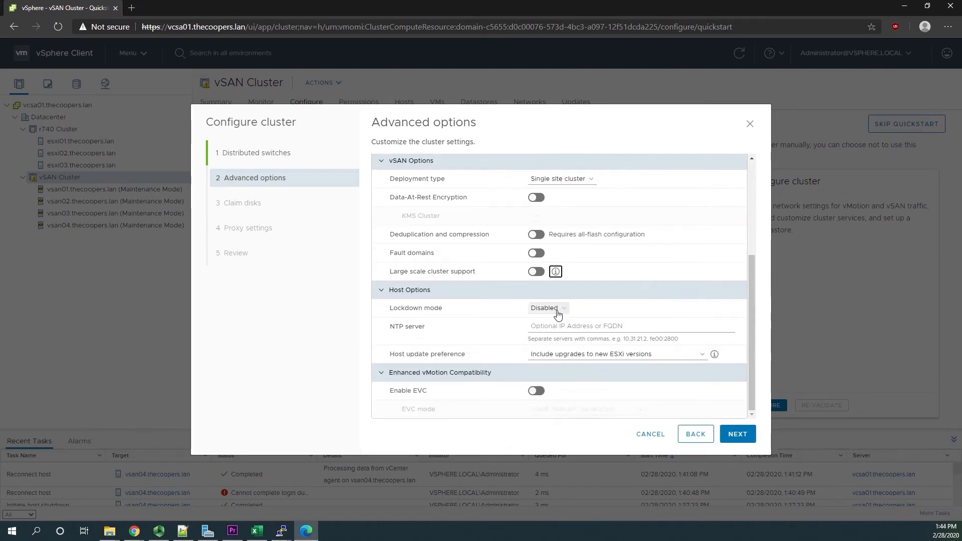
scroll(556, 316, up, 1)
scroll(601, 330, down, 1)
click(603, 324)
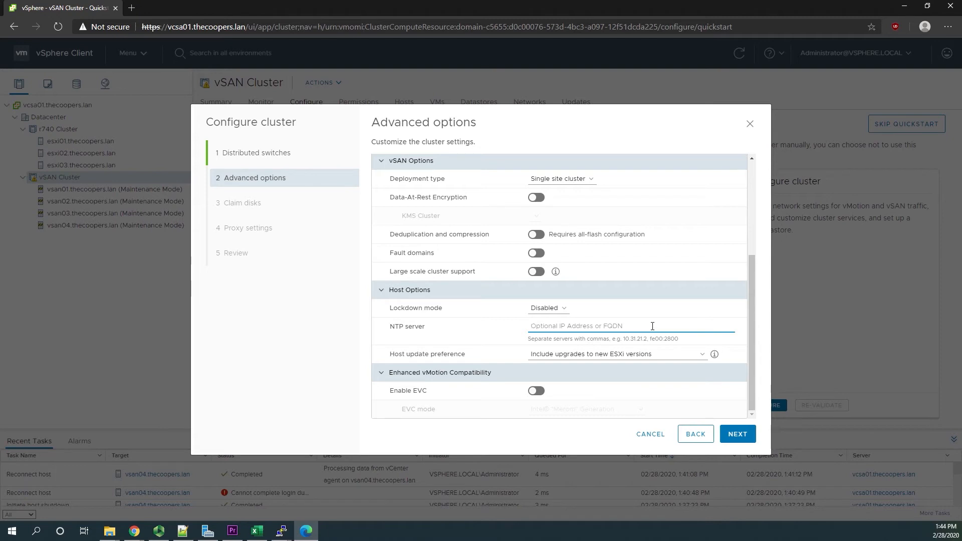
text(p)
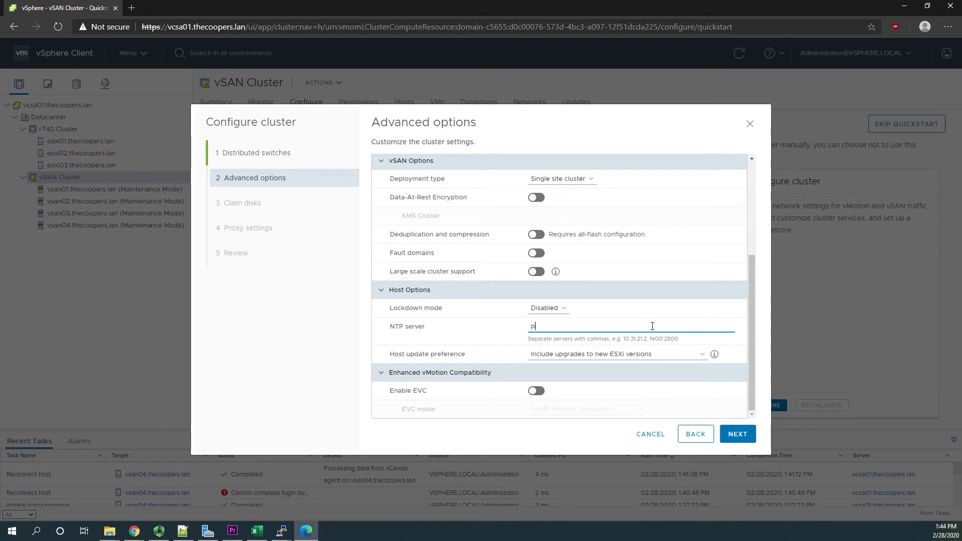
text(ool.ntp.org)
- Enable EVC, examine the available Intel EVC modes, and disable EVC again
click(533, 391)
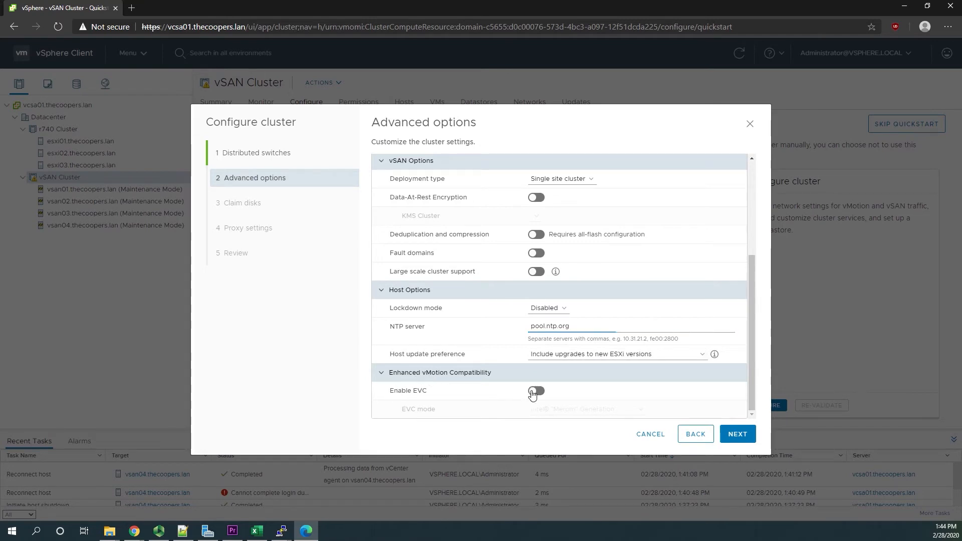
click(540, 409)
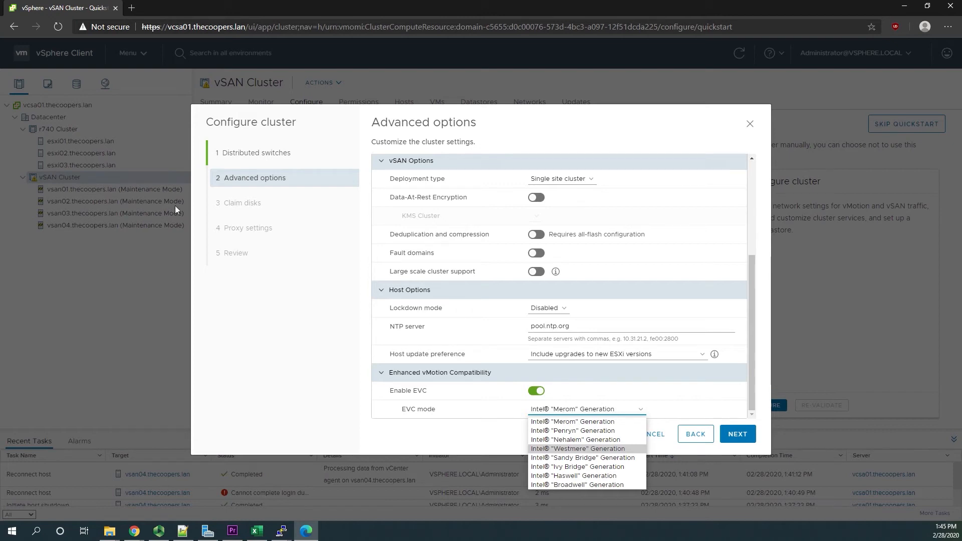
click(536, 391)
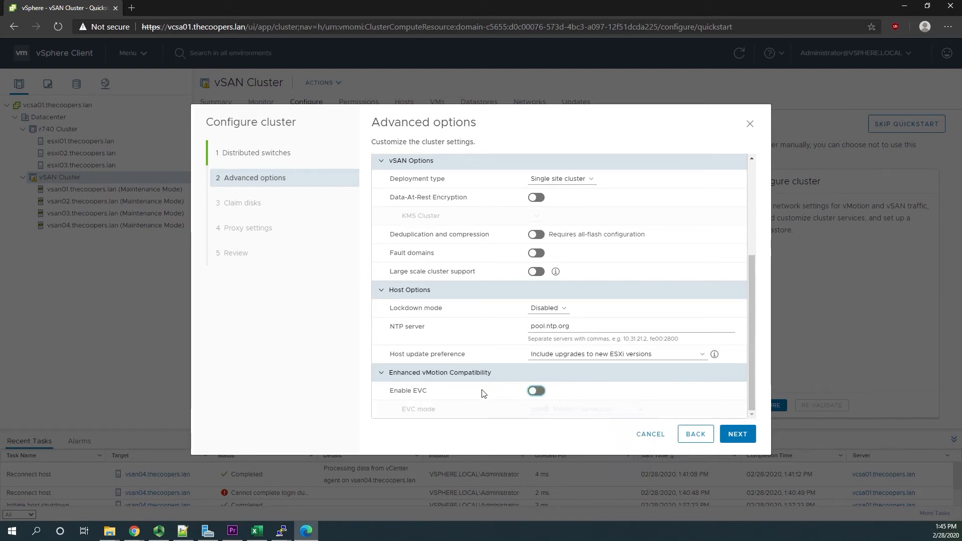
- Accept the advanced options, proceed to disk claiming, and expand all three Samsung SSD model groups
click(731, 432)
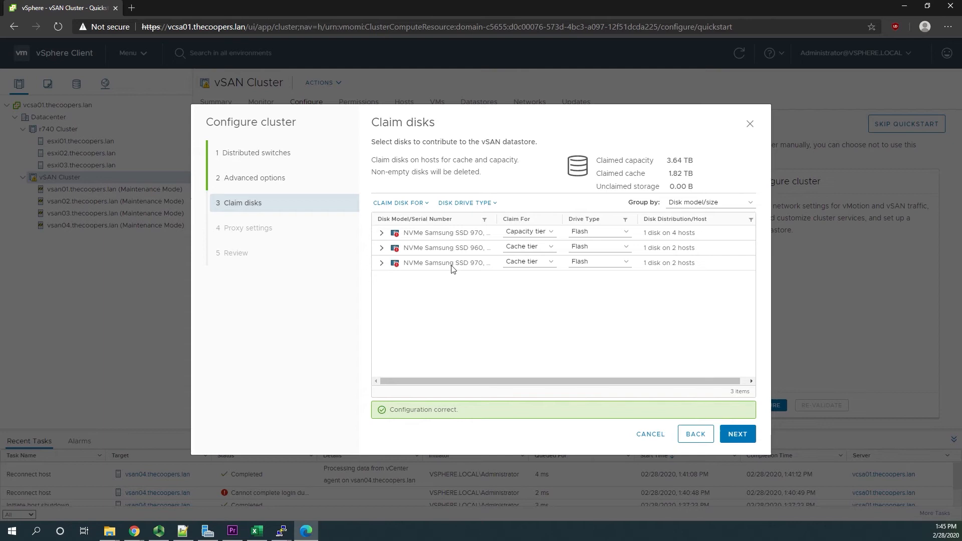
click(381, 233)
click(381, 307)
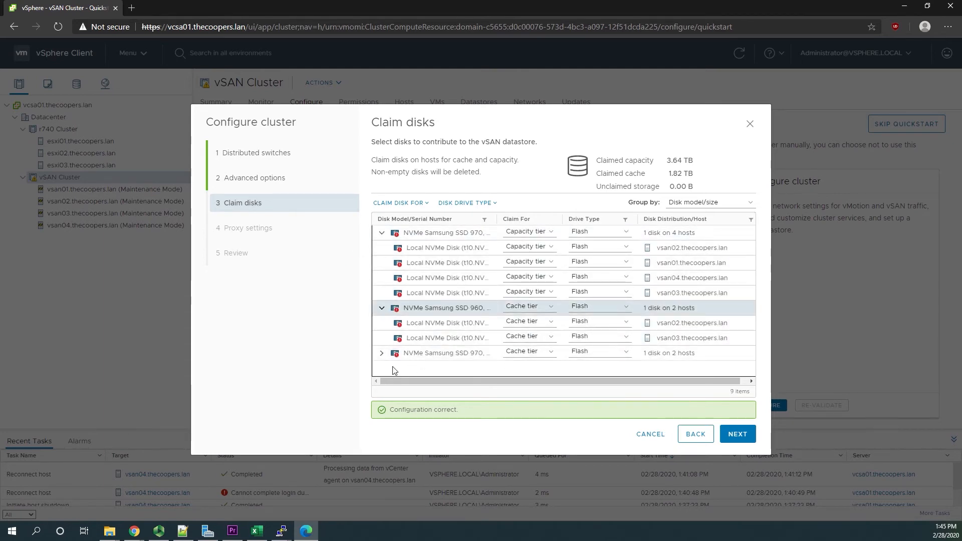
click(382, 353)
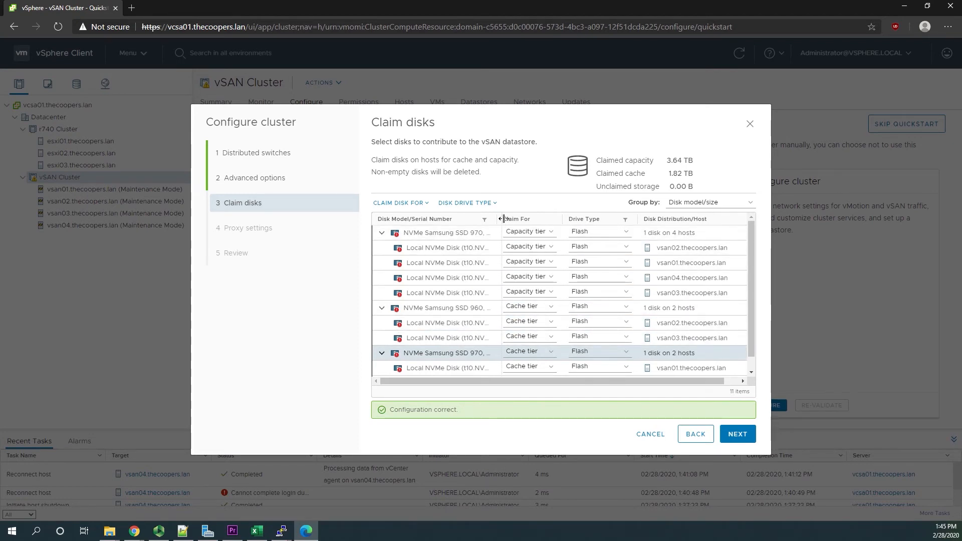
- Widen the disk model column to examine each disk's full model name and tier assignment, and narrow the column again
drag(594, 219, 652, 219)
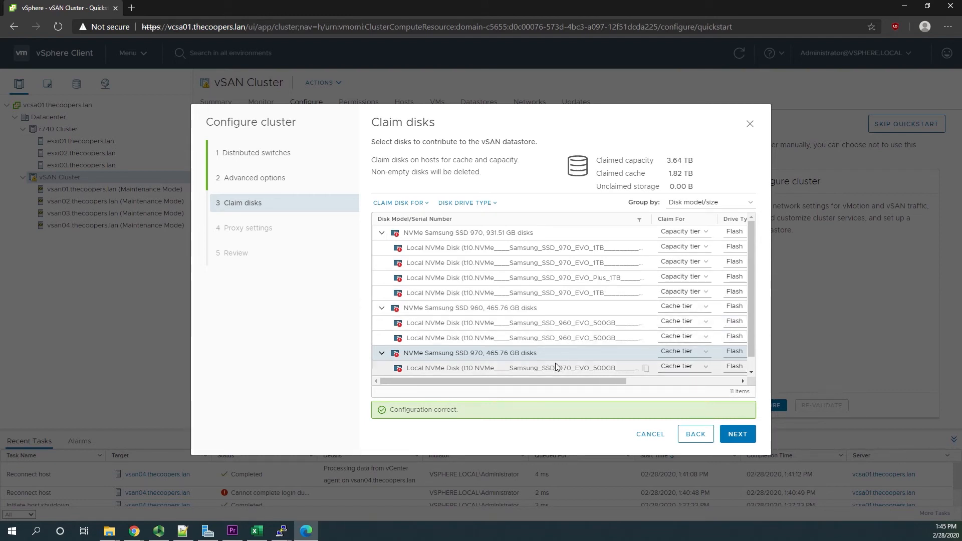
scroll(523, 352, down, 1)
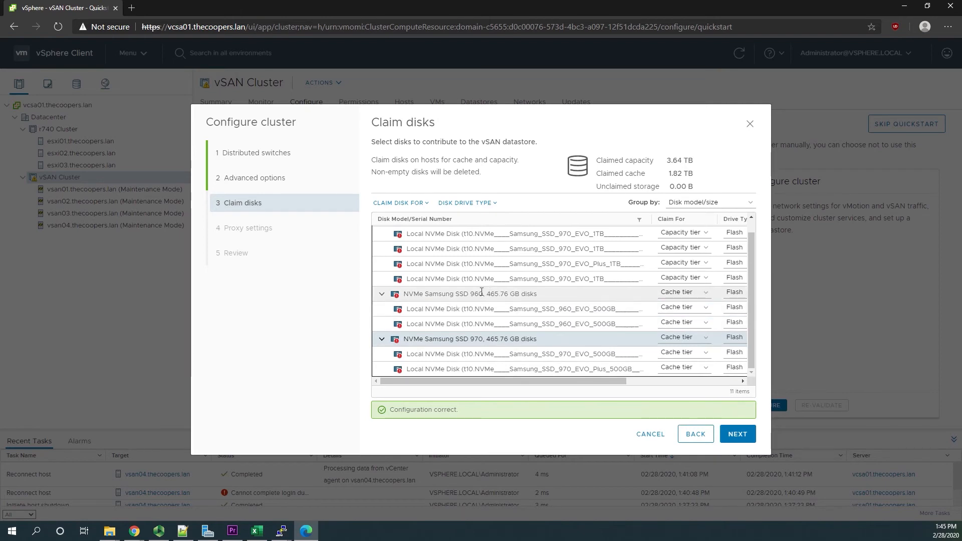
scroll(488, 295, up, 1)
scroll(486, 298, down, 1)
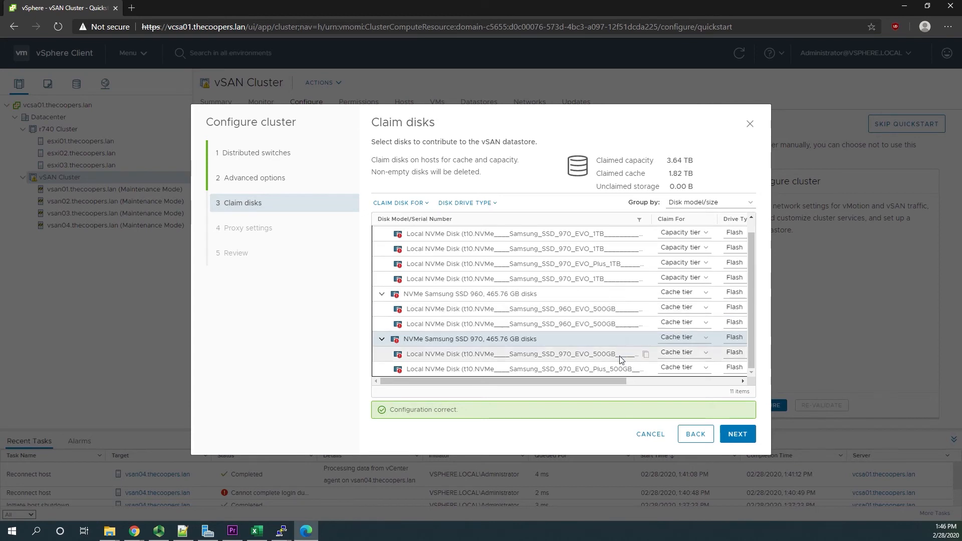
scroll(633, 303, up, 1)
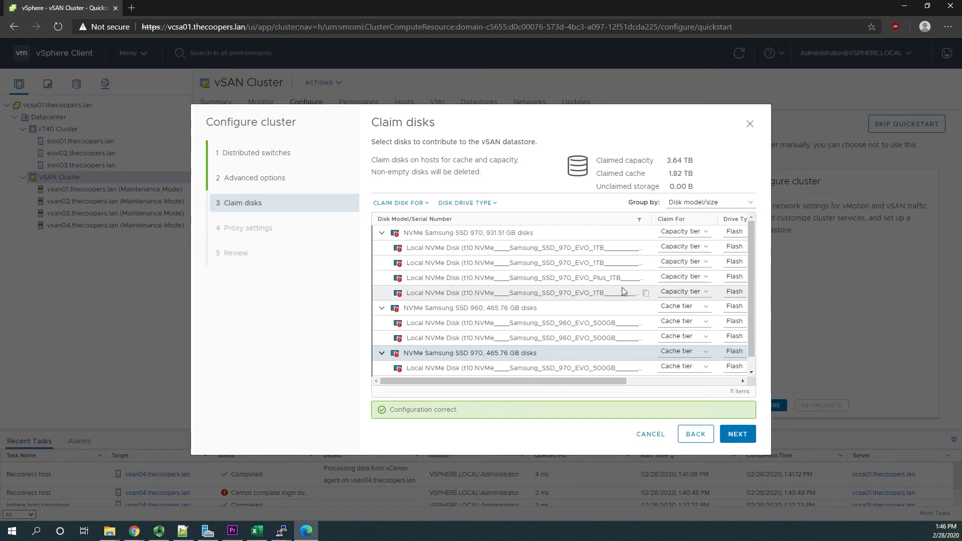
drag(653, 222, 502, 230)
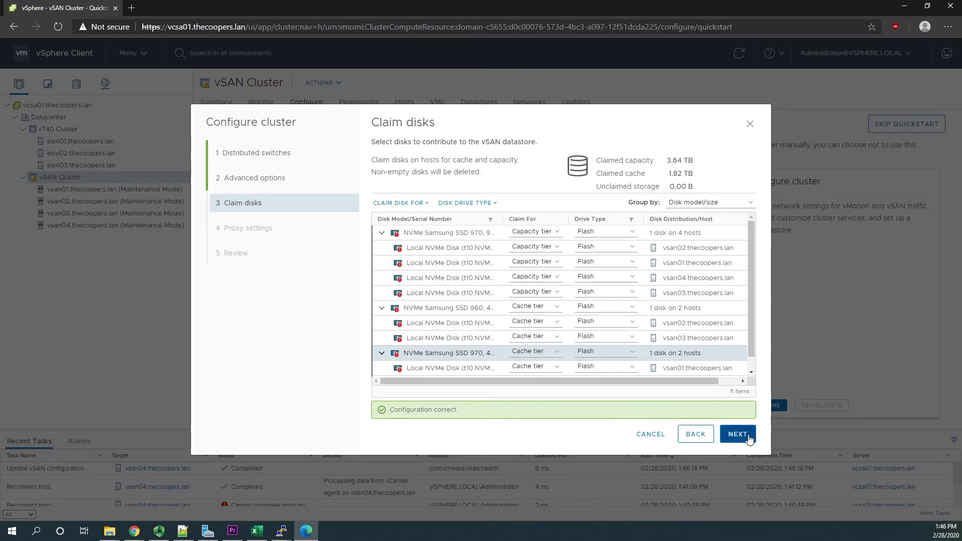
- Accept the disk claims, leave the proxy server unconfigured, and finish the cluster configuration
click(749, 439)
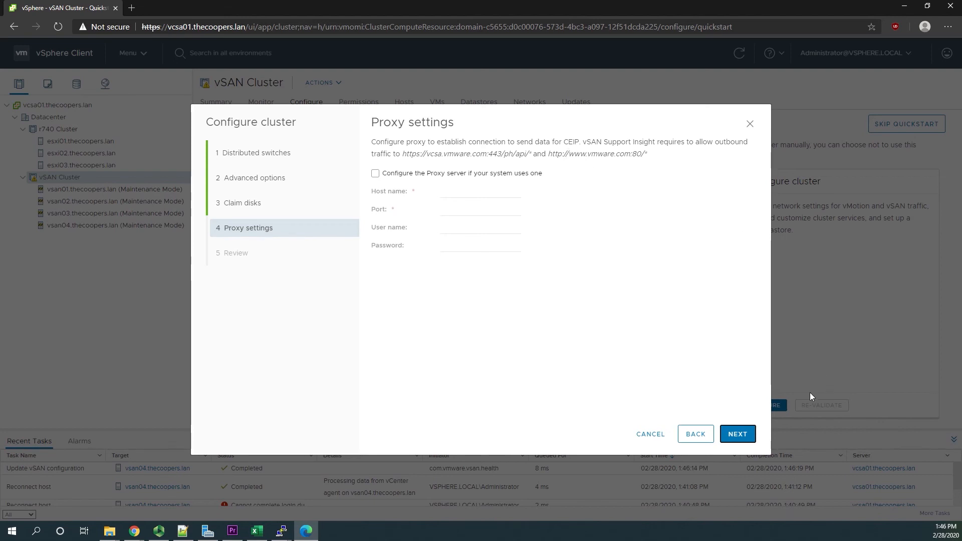
click(749, 441)
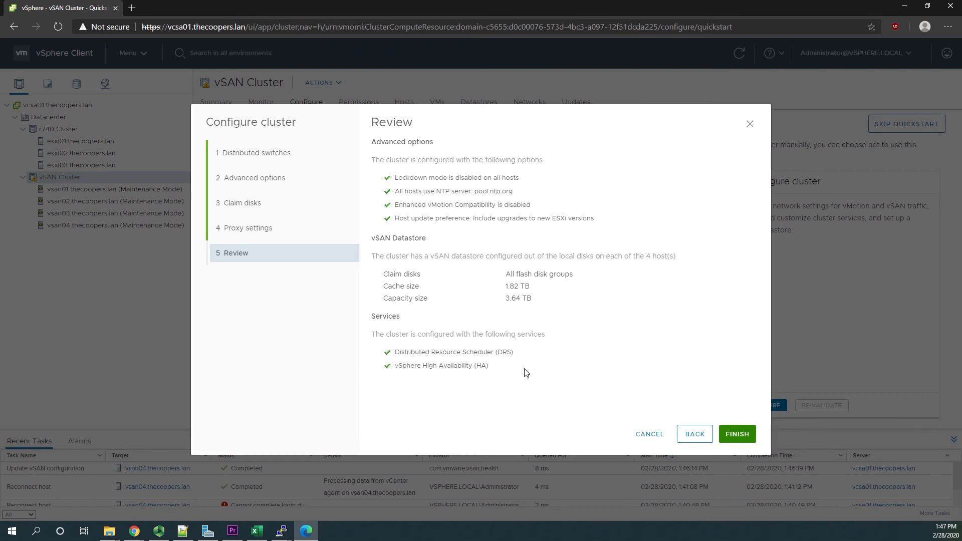
click(737, 435)
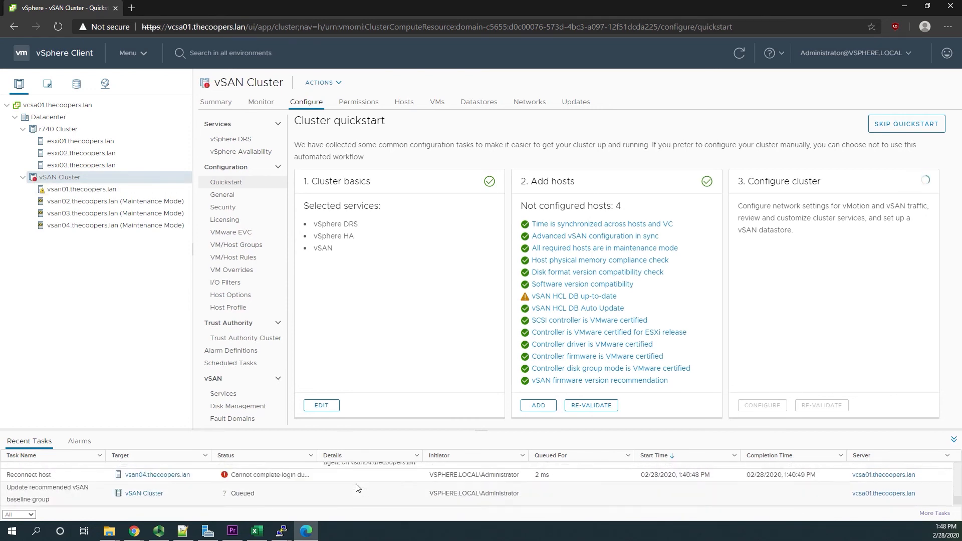
- Check the summaries of hosts vsan01, vsan03 and vsan02 in vSAN Cluster
click(82, 189)
click(83, 213)
click(81, 189)
click(83, 201)
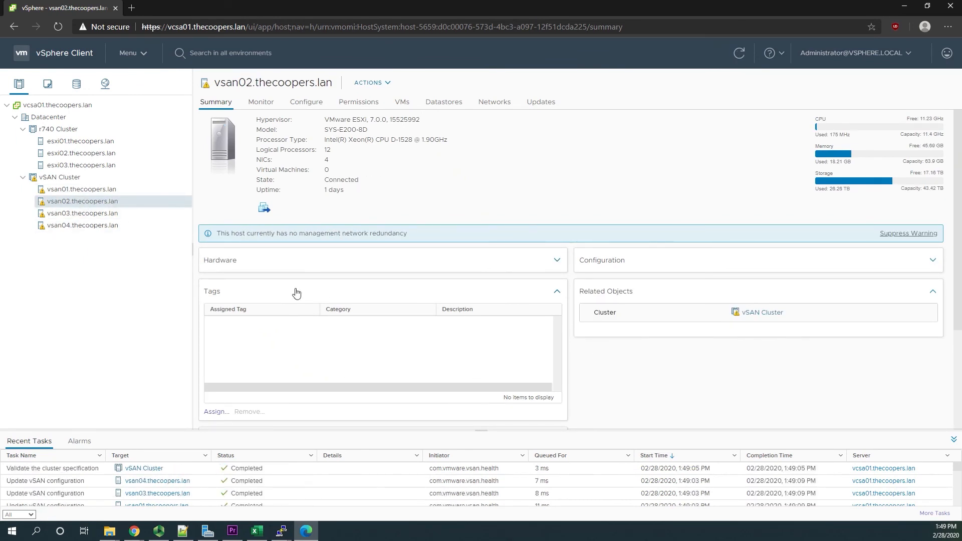
- Suppress the management network redundancy warning from the vsan01.thecoopers.lan summary for all applicable hosts in the cluster
click(95, 191)
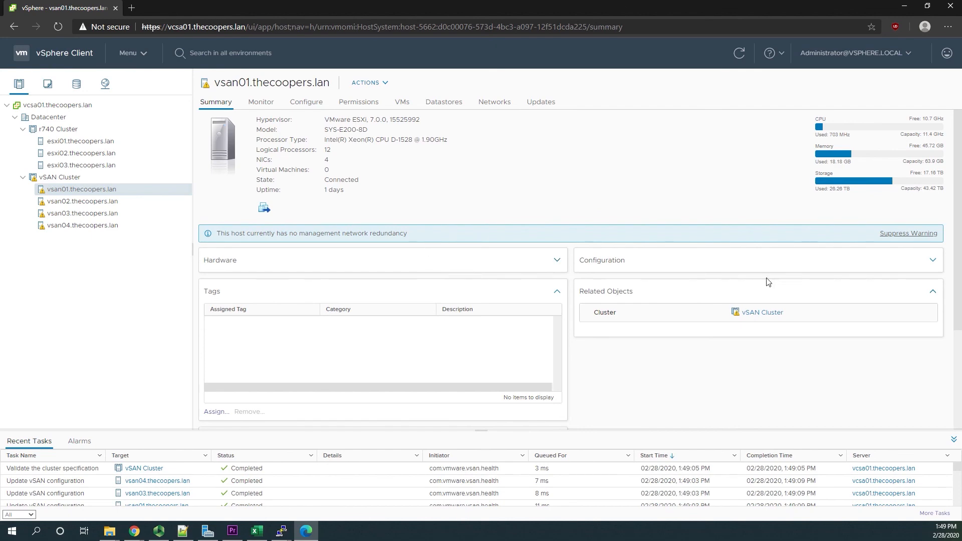
click(922, 233)
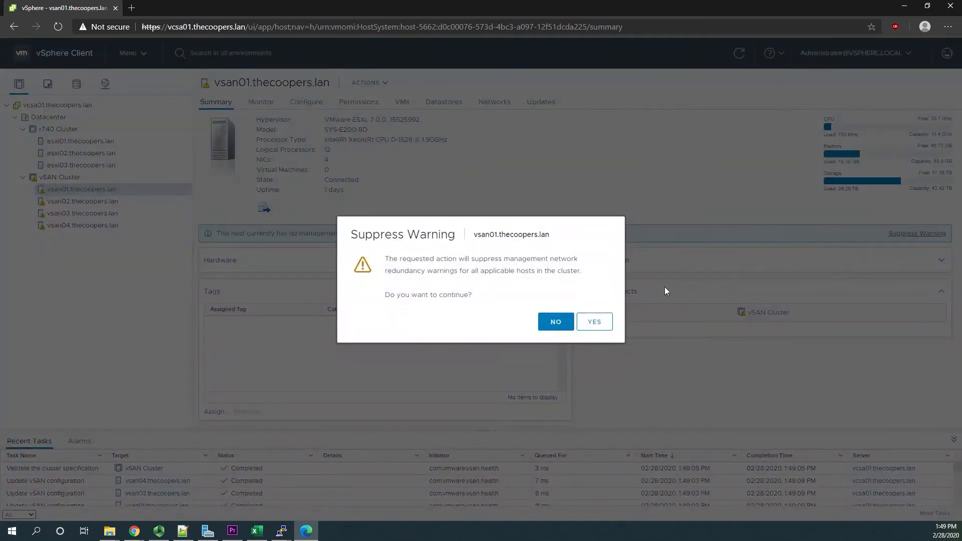
click(590, 324)
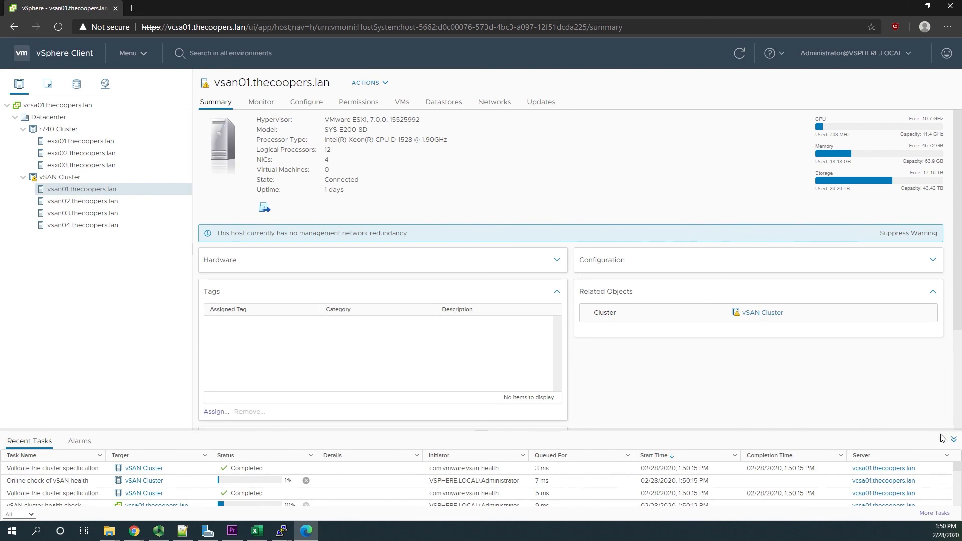
- Enlarge the recent tasks list and open the vSAN Cluster summary to monitor the running tasks
drag(947, 432, 946, 391)
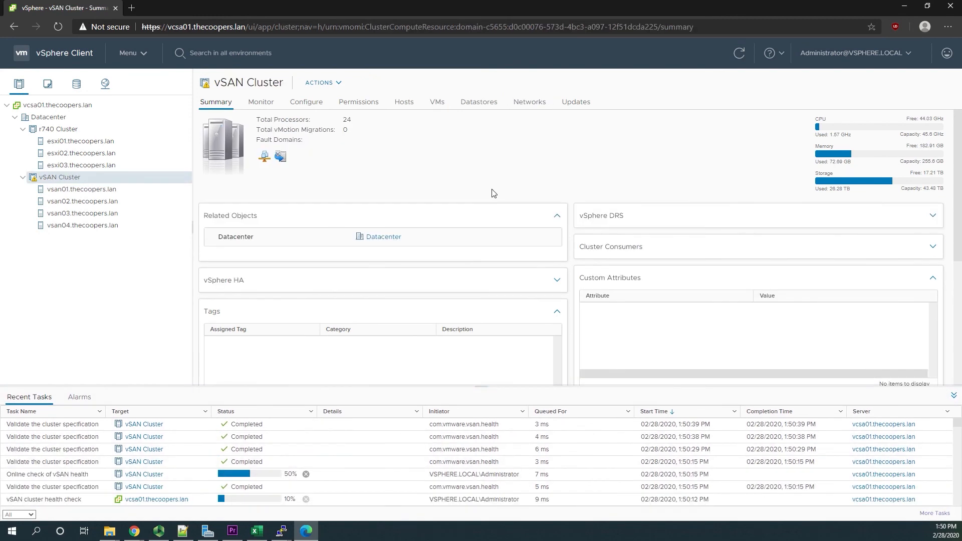